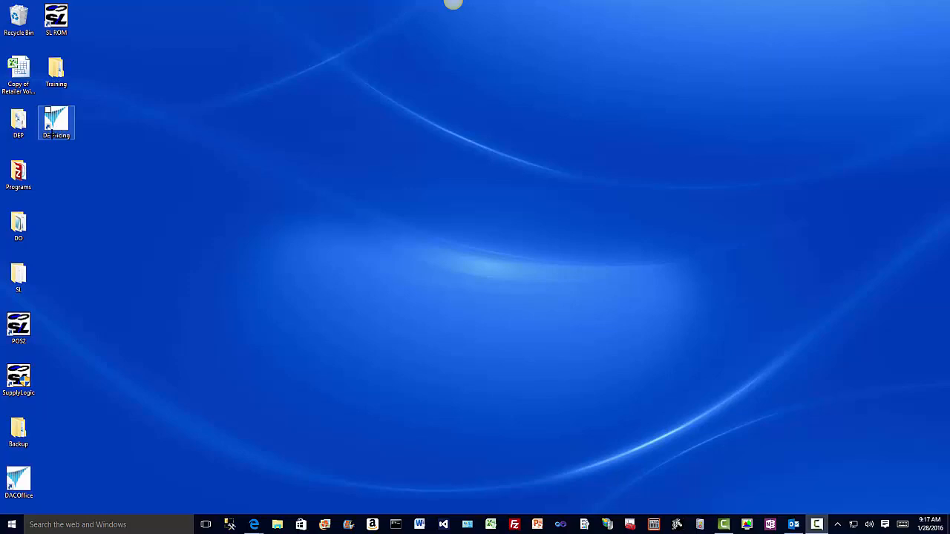
Step: Open DE Pricing from the desktop and authorize it with the 7-digit account number and account password
{"action": "double_click", "coordinate": [62, 120]}
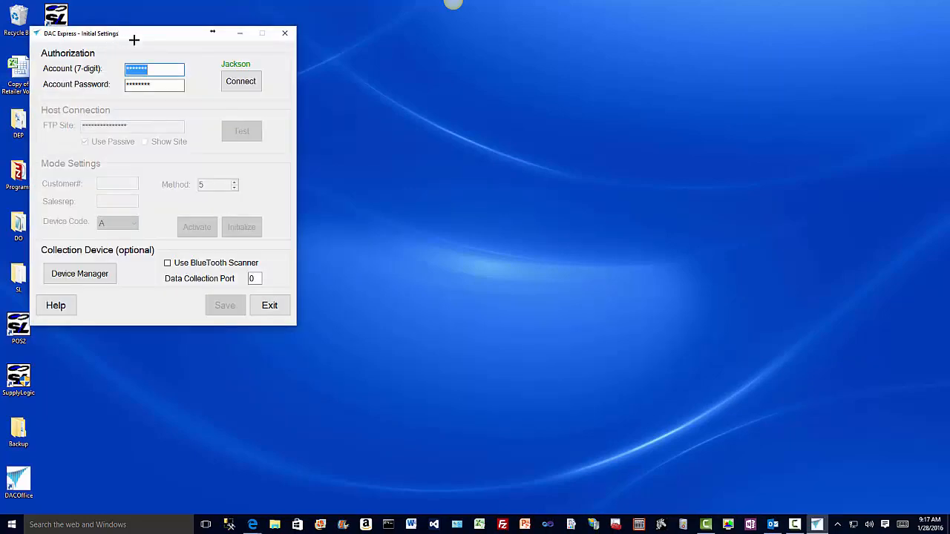
{"action": "left_click_drag", "start_coordinate": [134, 40], "coordinate": [408, 102]}
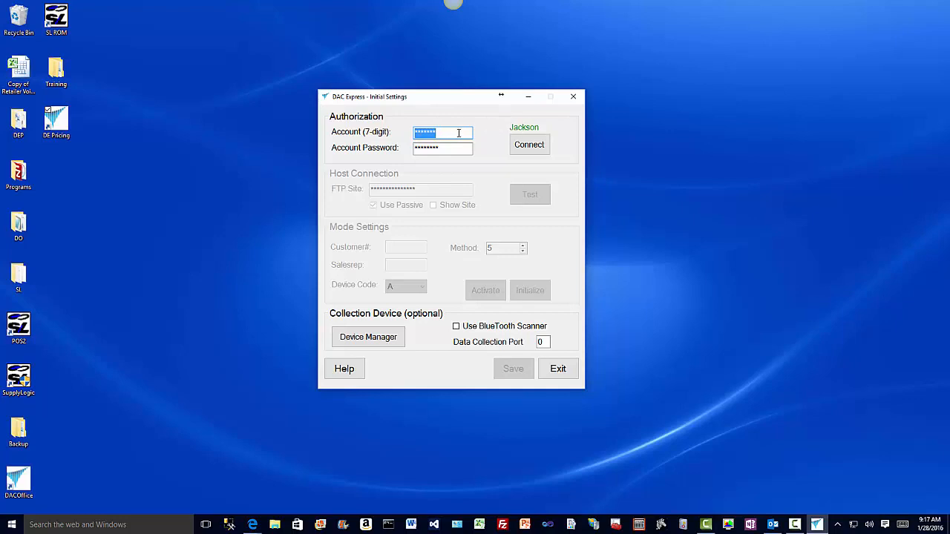
{"action": "left_click_drag", "start_coordinate": [458, 133], "coordinate": [394, 129]}
{"action": "type", "text": "***"}
{"action": "key", "text": "Tab"}
{"action": "type", "text": "*"}
{"action": "left_click", "coordinate": [530, 145]}
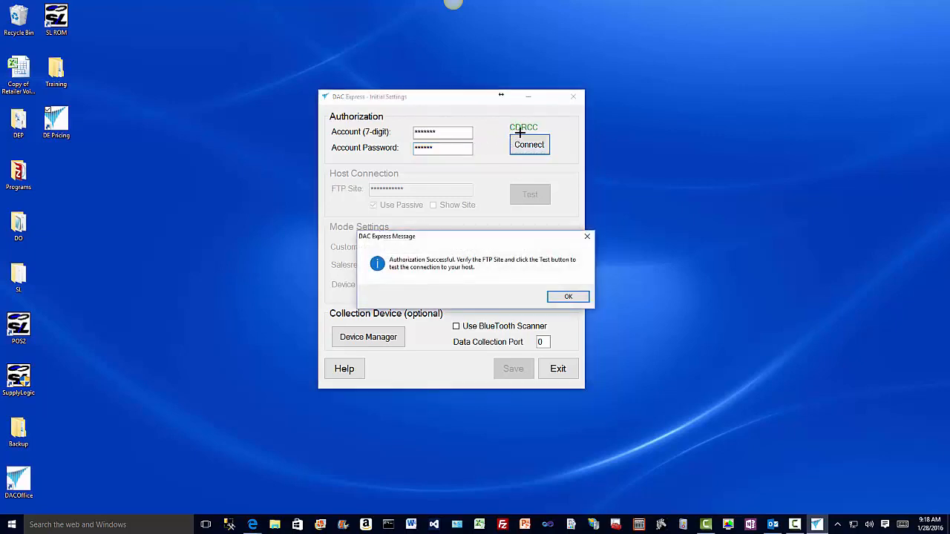
{"action": "left_click", "coordinate": [569, 296]}
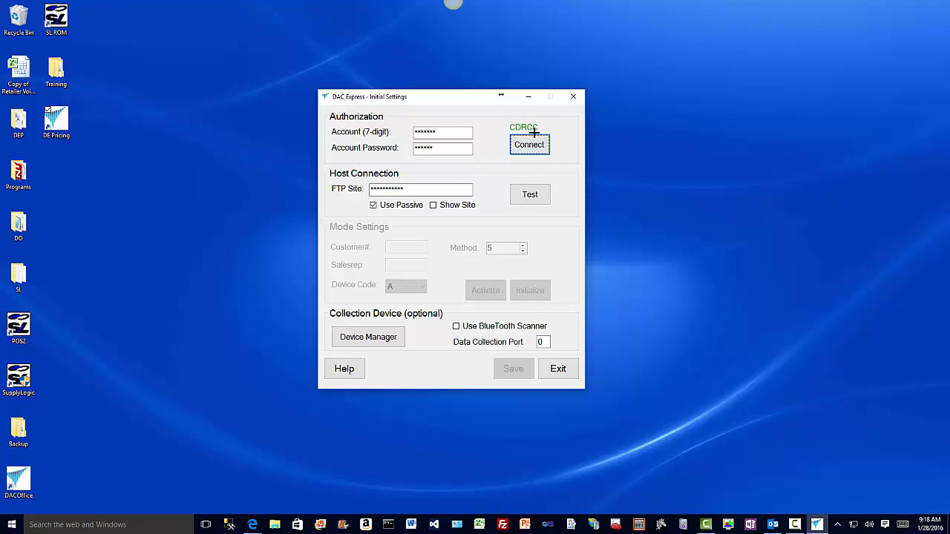
Step: Test the host connection to the FTP site with passive mode enabled
{"action": "left_click", "coordinate": [454, 190]}
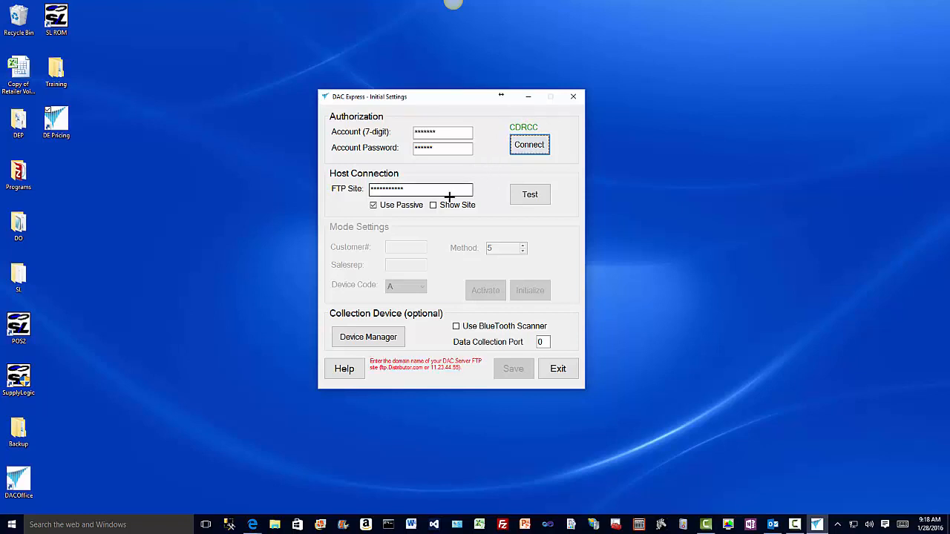
{"action": "left_click", "coordinate": [532, 193]}
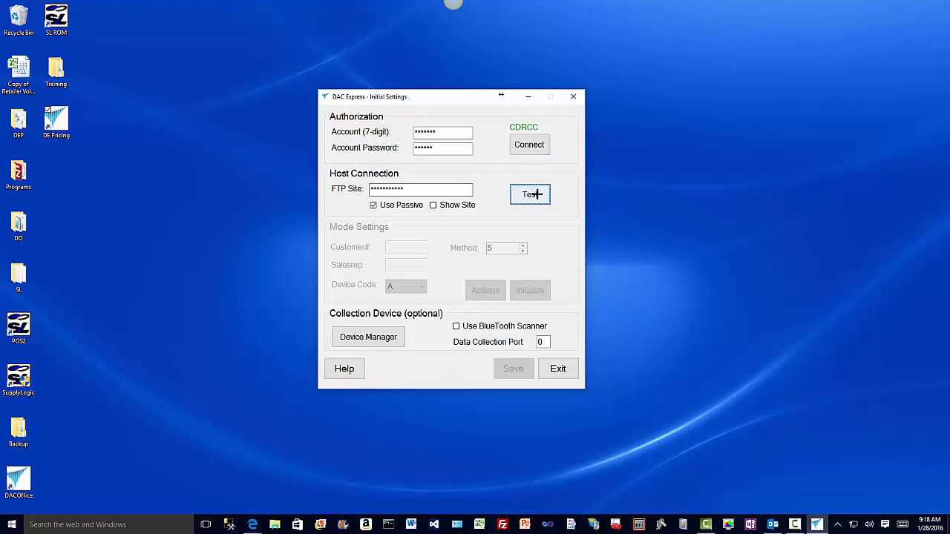
{"action": "left_click", "coordinate": [538, 194]}
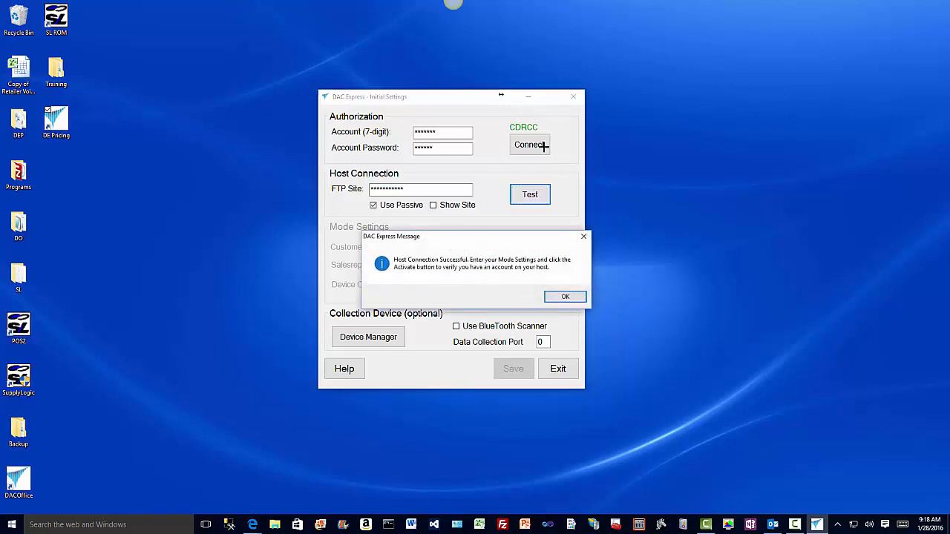
{"action": "left_click", "coordinate": [566, 297]}
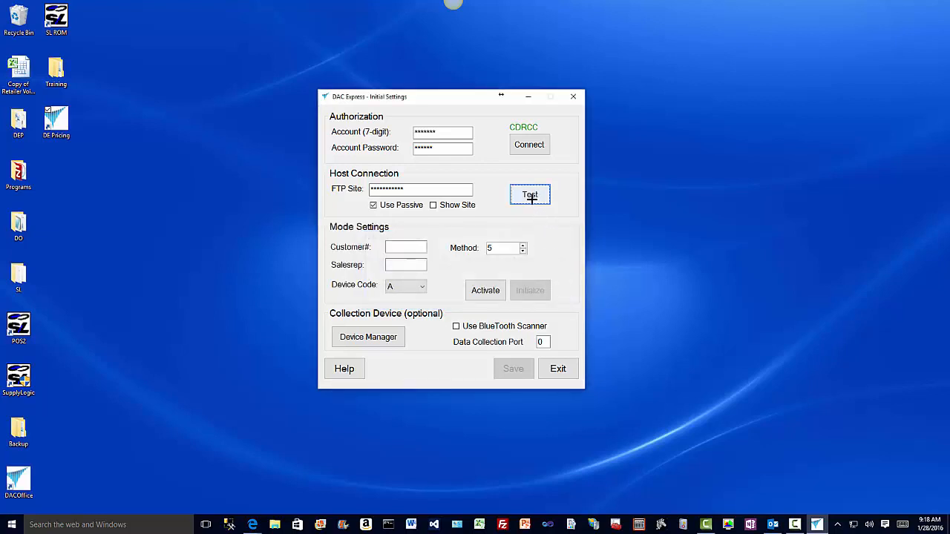
{"action": "left_click", "coordinate": [395, 247]}
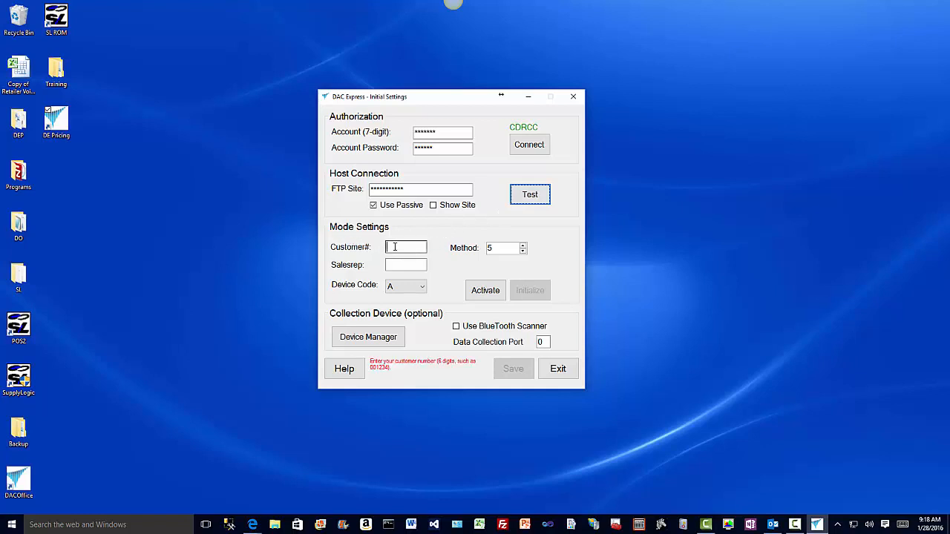
{"action": "type", "text": "000"}
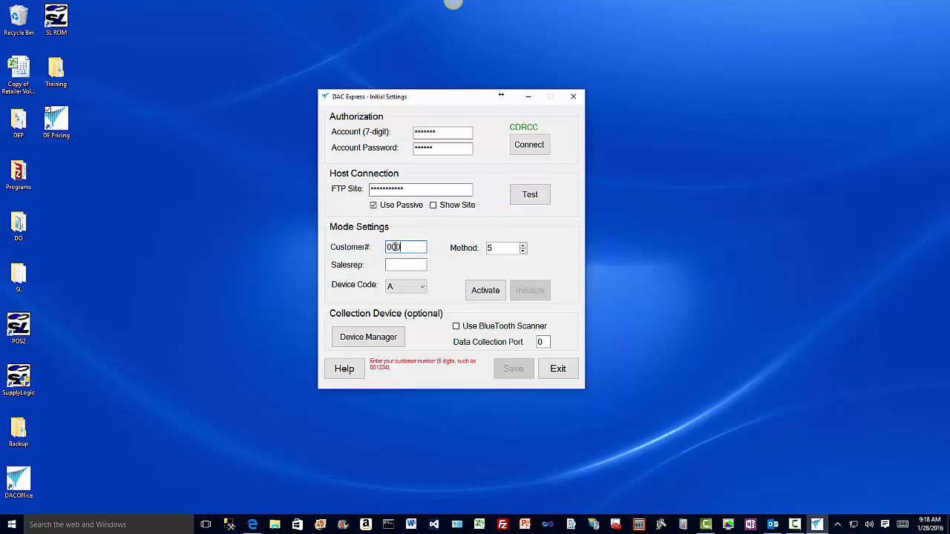
{"action": "type", "text": "333"}
{"action": "left_click_drag", "start_coordinate": [414, 248], "coordinate": [381, 251]}
{"action": "key", "text": "BackSpace"}
Step: Set the mode settings to salesrep 10 and device code L
{"action": "left_click", "coordinate": [403, 264]}
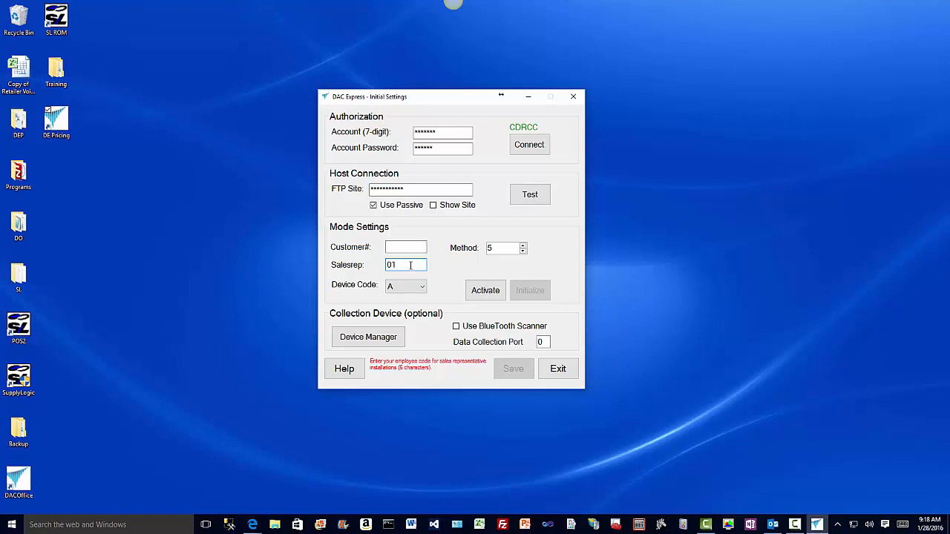
{"action": "left_click_drag", "start_coordinate": [411, 265], "coordinate": [382, 266]}
{"action": "type", "text": "1"}
{"action": "left_click", "coordinate": [422, 286]}
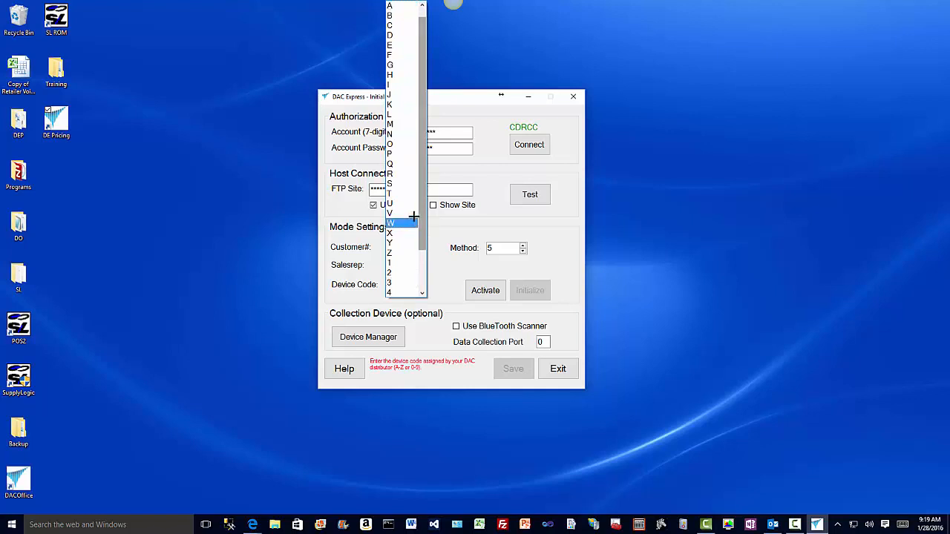
{"action": "left_click", "coordinate": [402, 116]}
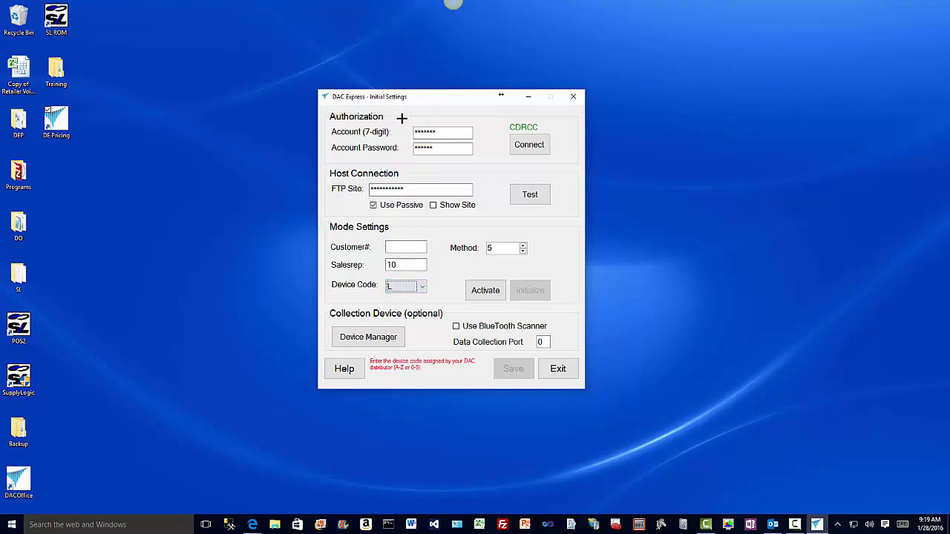
{"action": "double_click", "coordinate": [400, 265]}
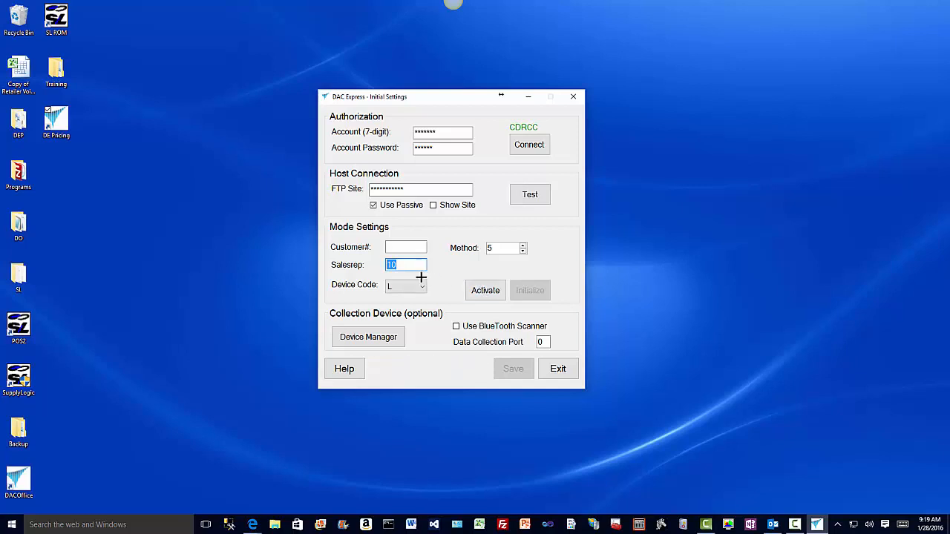
Step: Activate the installation on the host and initialize its device-specific settings
{"action": "left_click", "coordinate": [481, 291]}
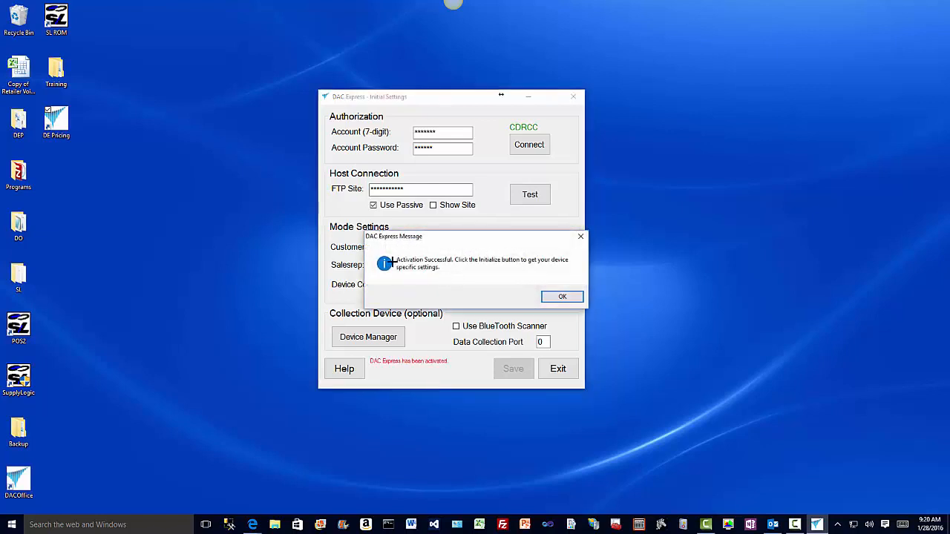
{"action": "left_click", "coordinate": [558, 298]}
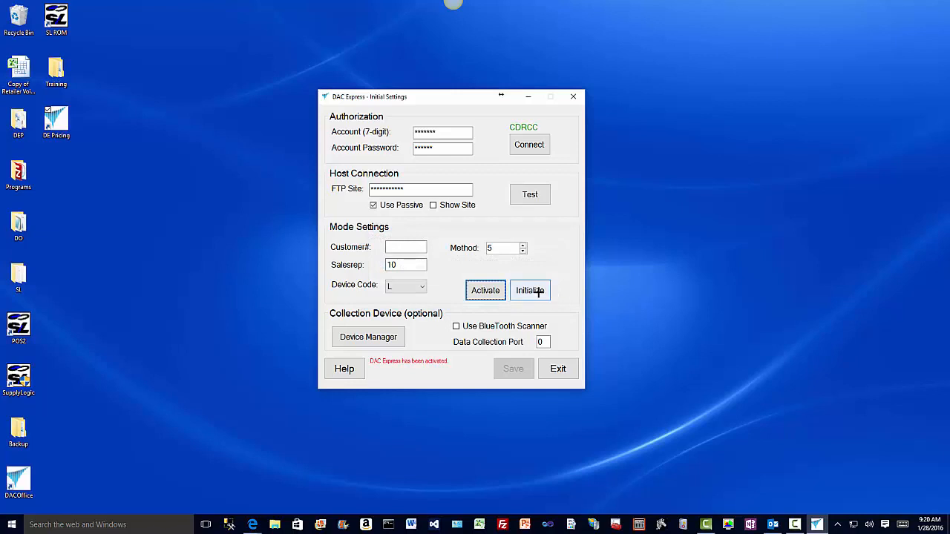
{"action": "left_click", "coordinate": [539, 292]}
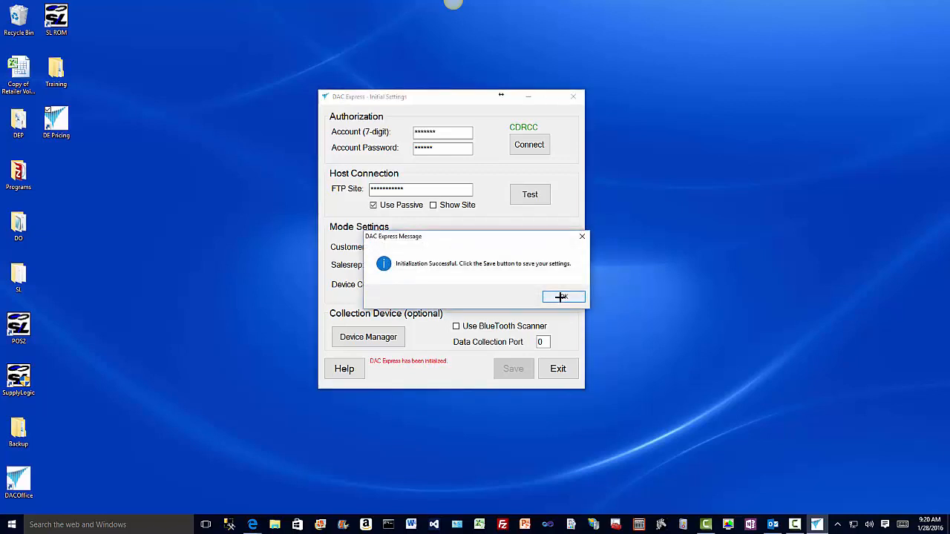
{"action": "left_click", "coordinate": [561, 297]}
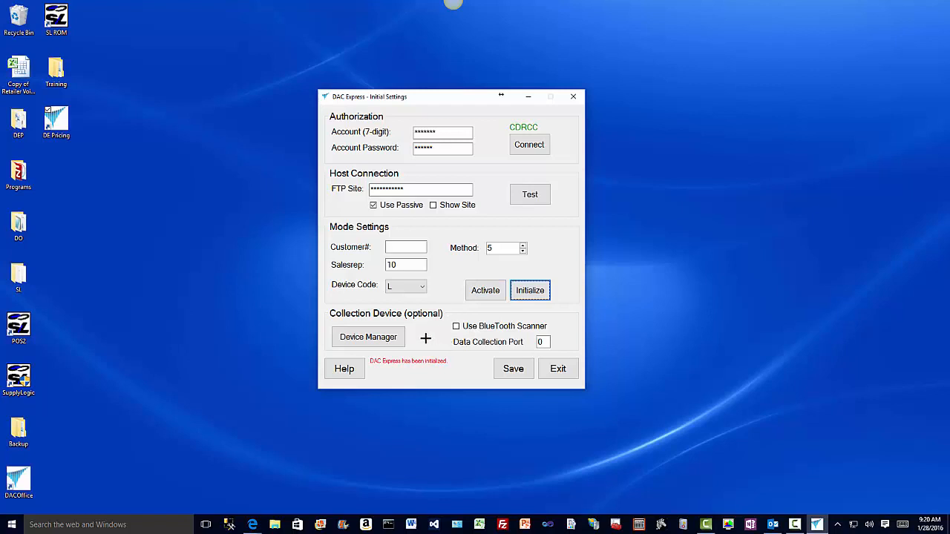
Step: Look through the Windows Device Manager for the port used by the scanner, and close it
{"action": "mouse_move", "coordinate": [349, 336]}
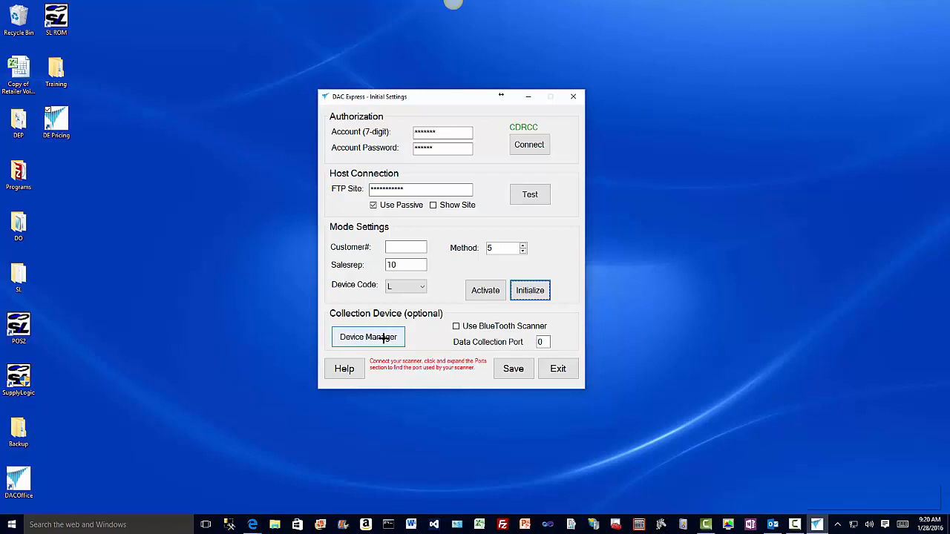
{"action": "left_click", "coordinate": [384, 338]}
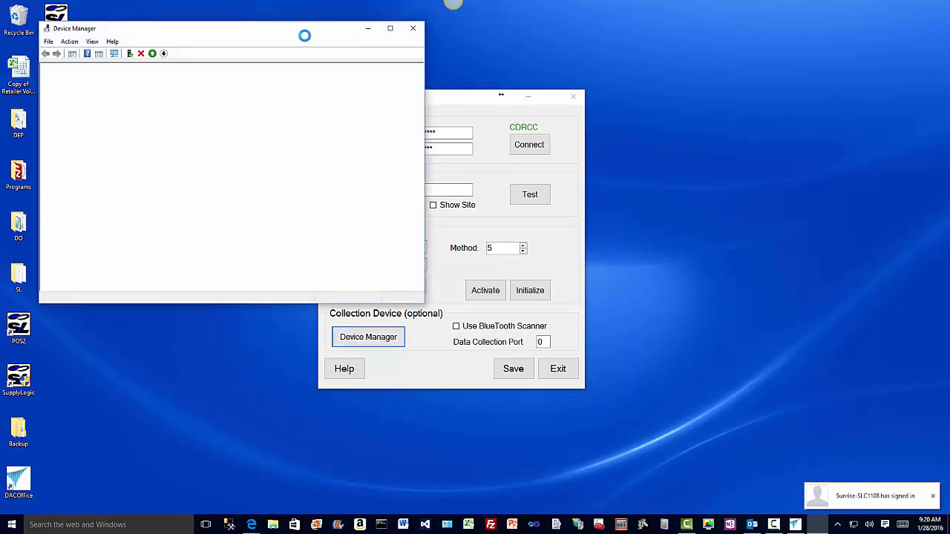
{"action": "left_click_drag", "start_coordinate": [304, 35], "coordinate": [376, 90]}
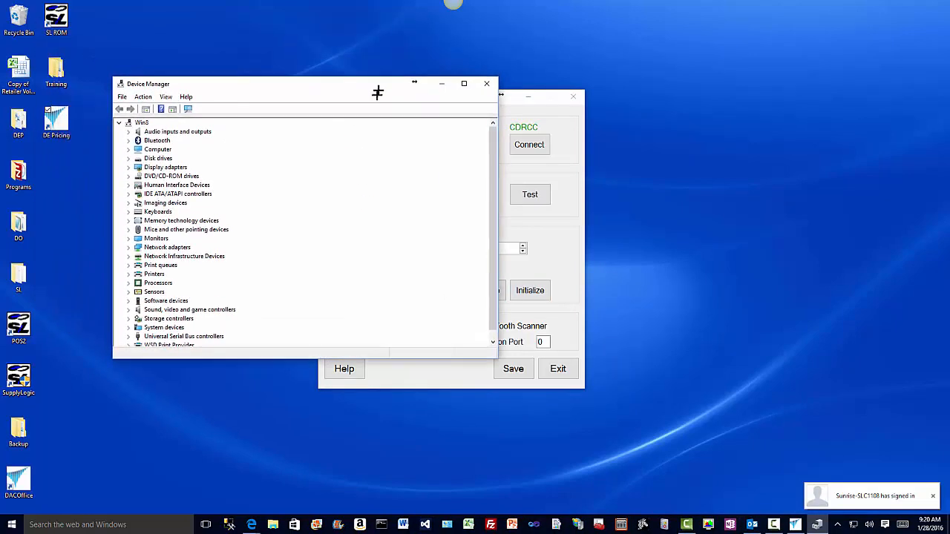
{"action": "scroll", "coordinate": [134, 300], "scroll_direction": "down", "scroll_amount": 1}
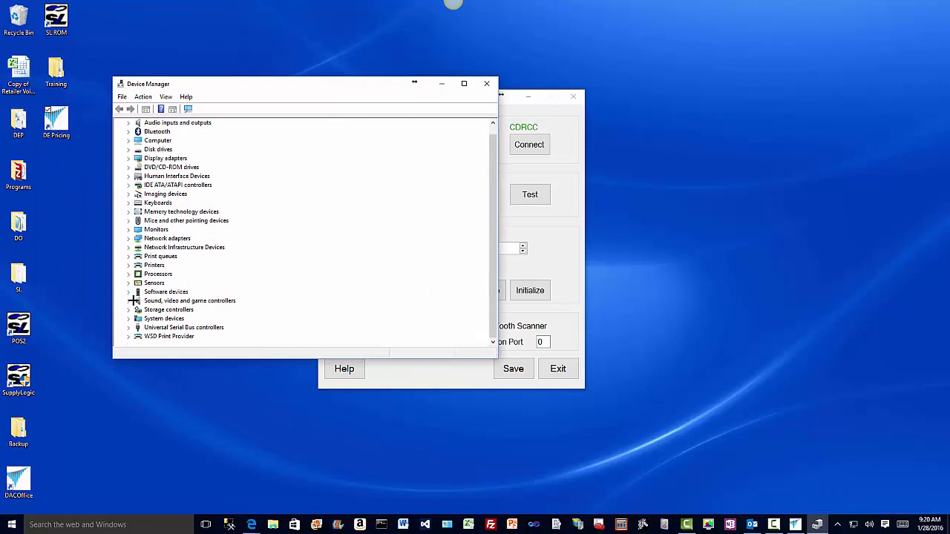
{"action": "scroll", "coordinate": [191, 307], "scroll_direction": "up", "scroll_amount": 1}
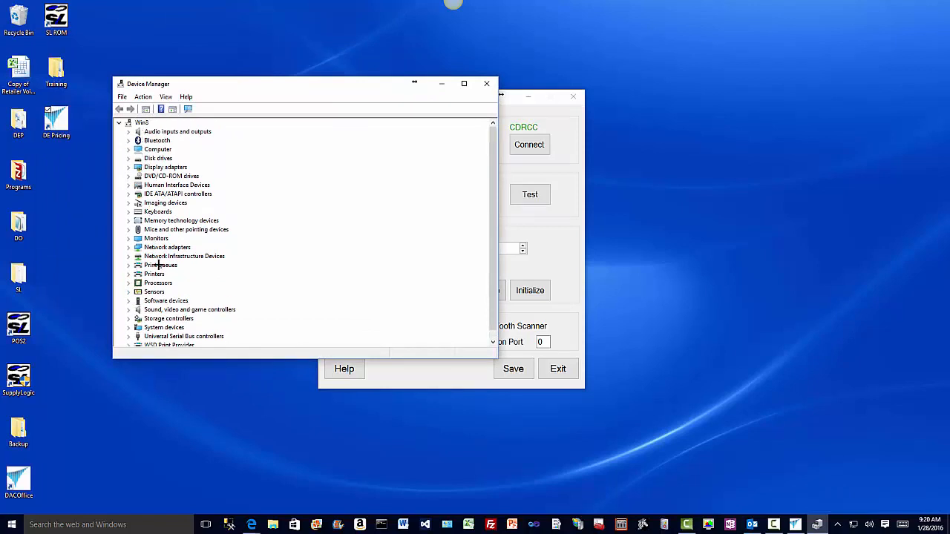
{"action": "scroll", "coordinate": [158, 264], "scroll_direction": "down", "scroll_amount": 1}
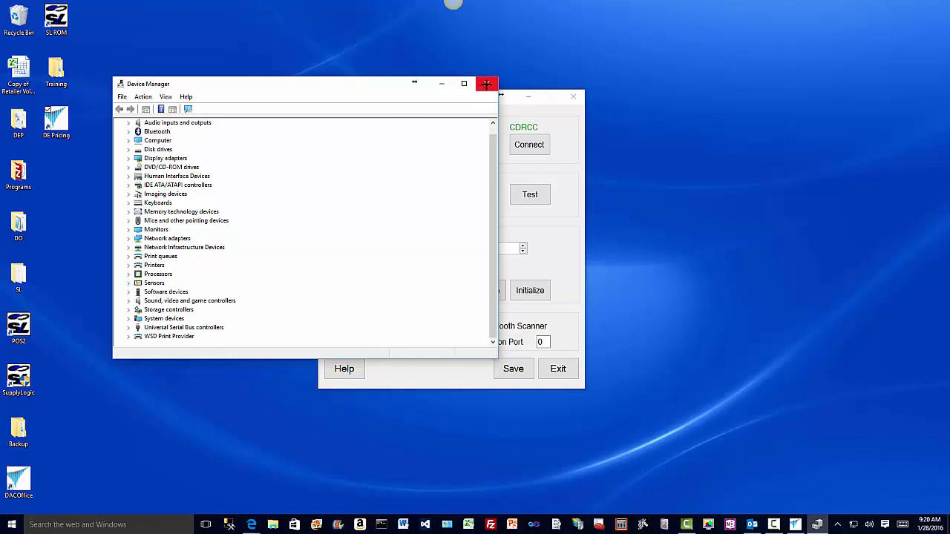
{"action": "left_click", "coordinate": [486, 83]}
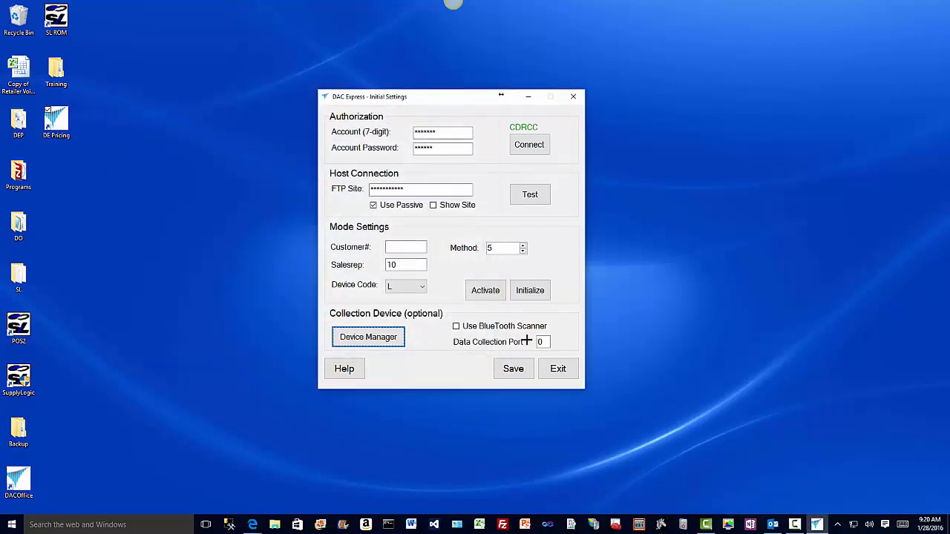
Step: Enable the Bluetooth scanner as the collection device and save the initial settings
{"action": "double_click", "coordinate": [540, 341]}
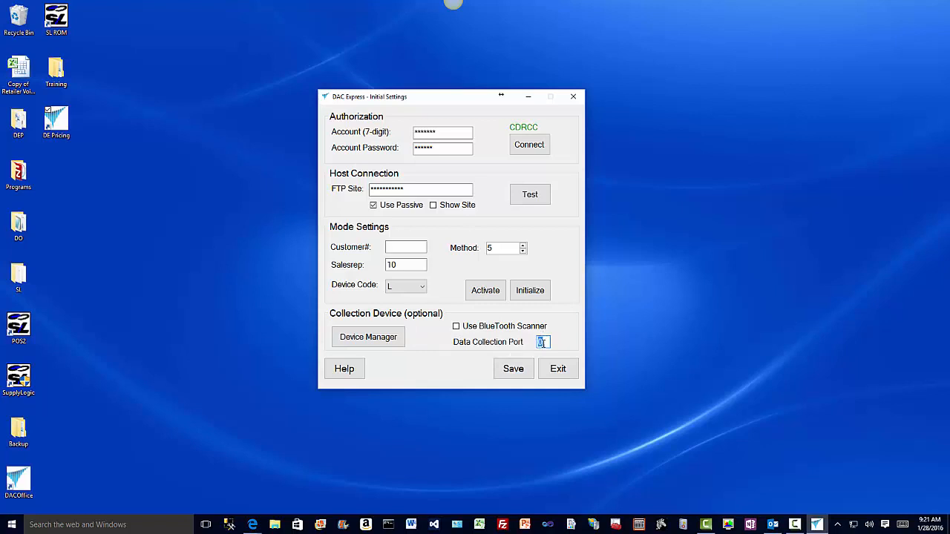
{"action": "mouse_move", "coordinate": [386, 340]}
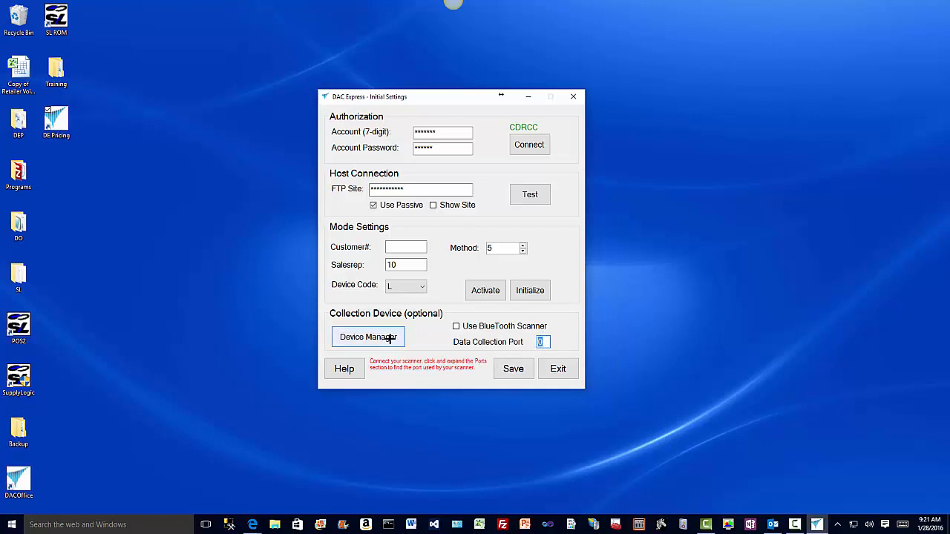
{"action": "left_click", "coordinate": [456, 326]}
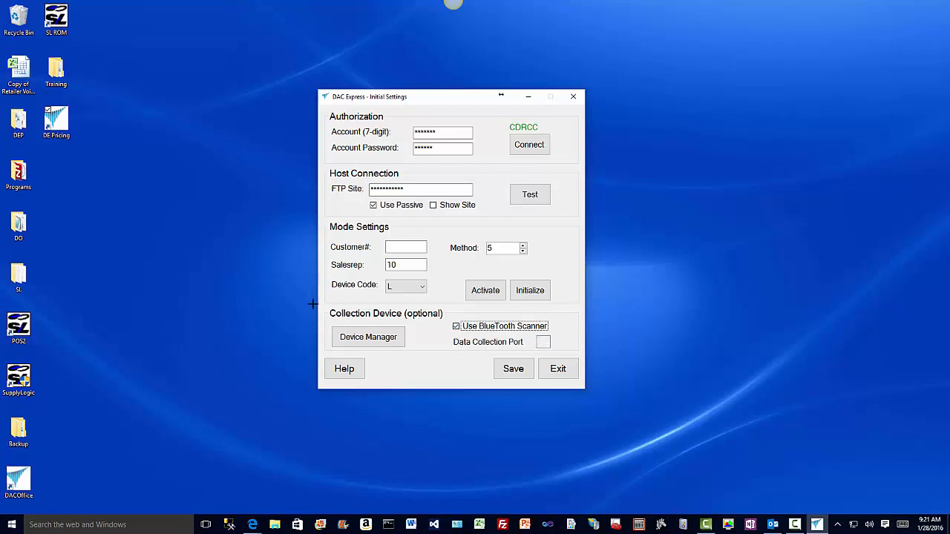
{"action": "left_click", "coordinate": [512, 369]}
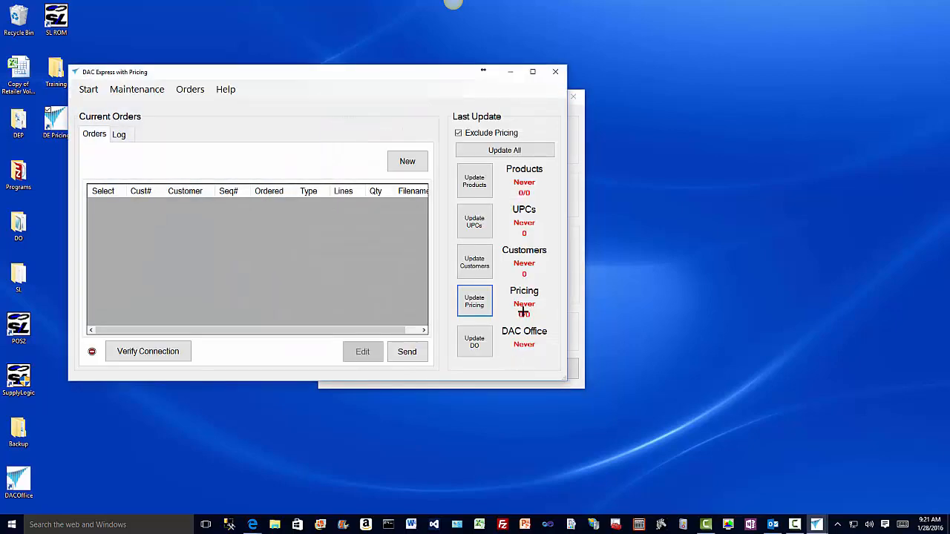
Step: Include pricing in the update and download all data: products, UPCs, customers, pricing and DAC Office
{"action": "left_click_drag", "start_coordinate": [424, 74], "coordinate": [518, 89]}
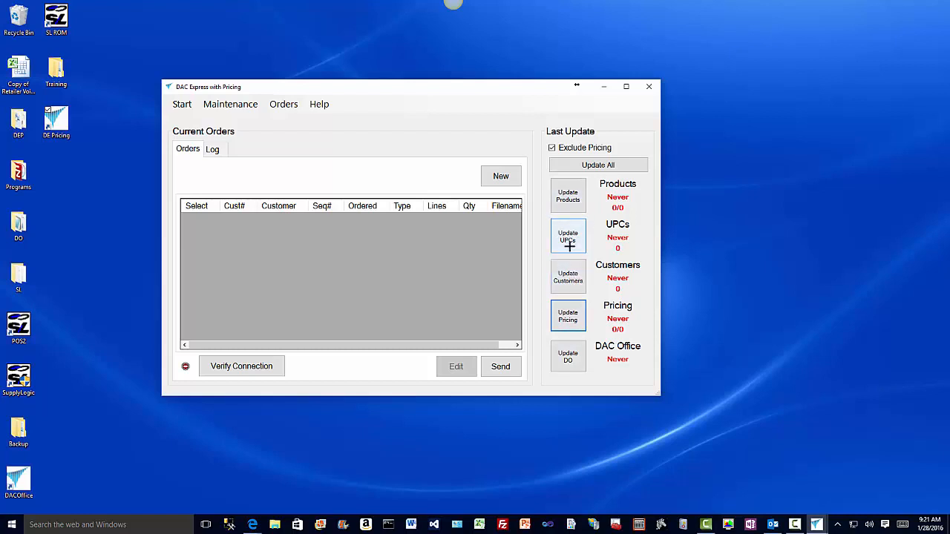
{"action": "left_click", "coordinate": [557, 328]}
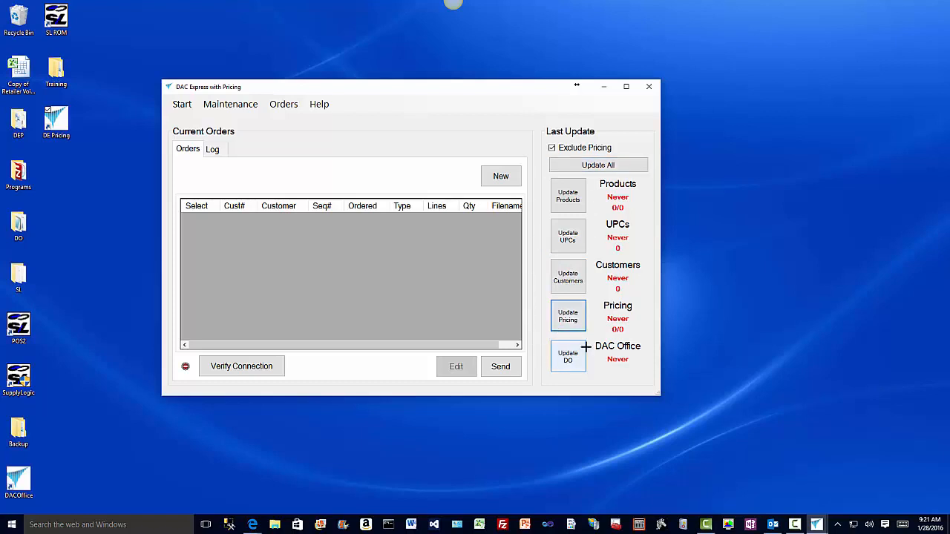
{"action": "left_click", "coordinate": [553, 148]}
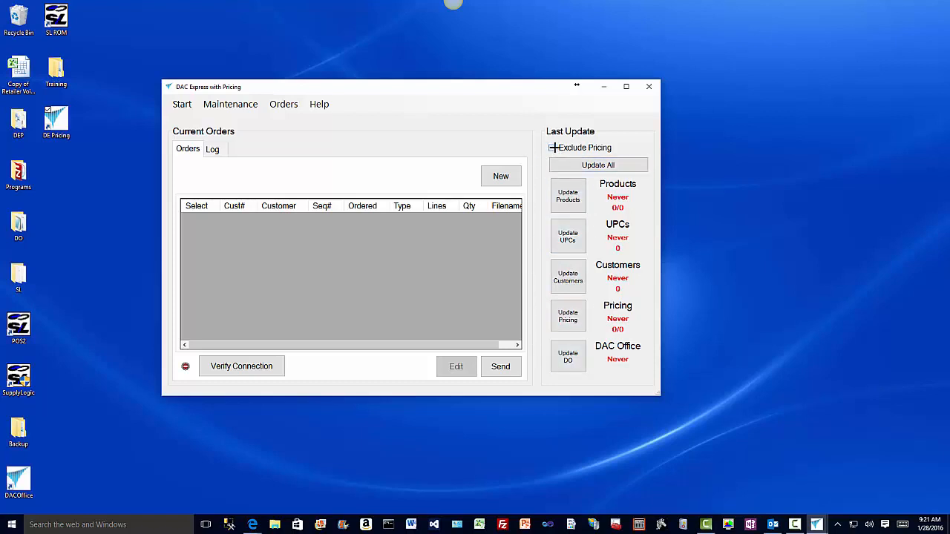
{"action": "left_click", "coordinate": [594, 165]}
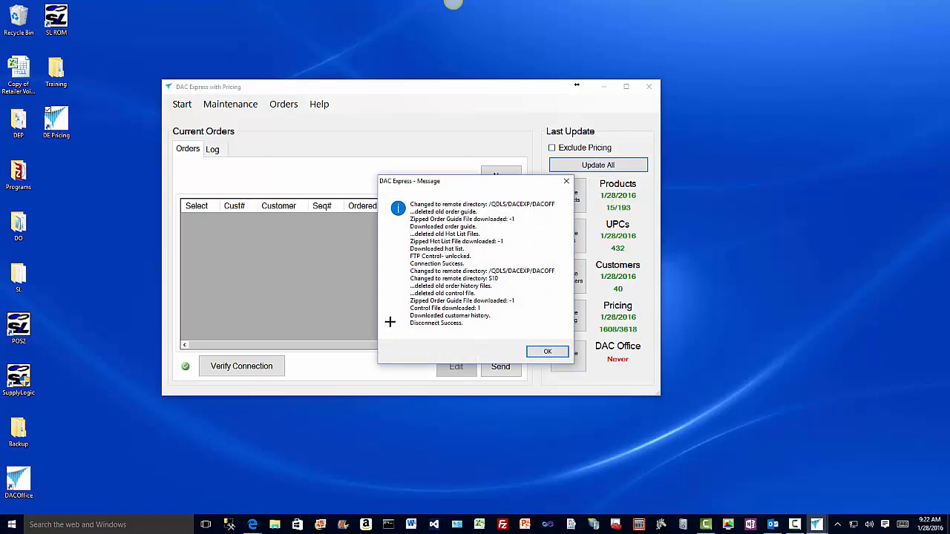
{"action": "left_click", "coordinate": [559, 352]}
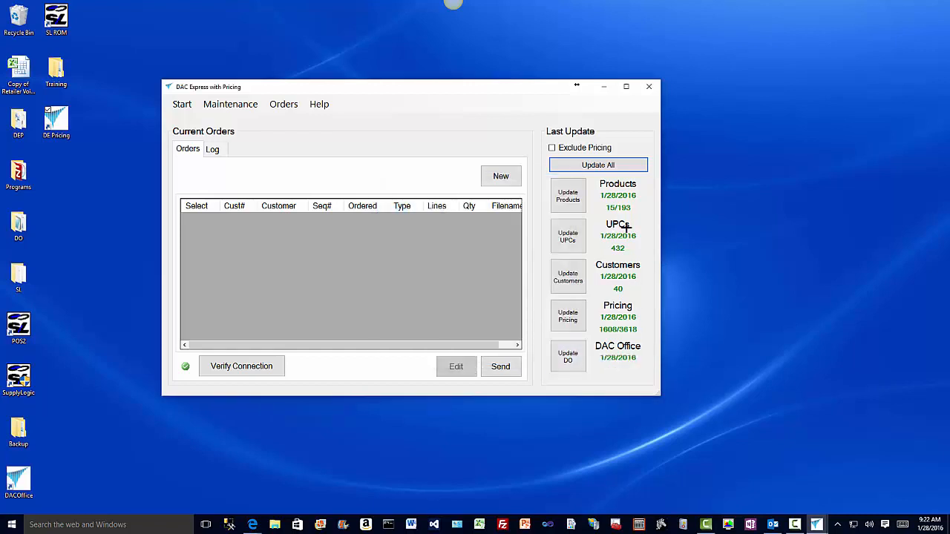